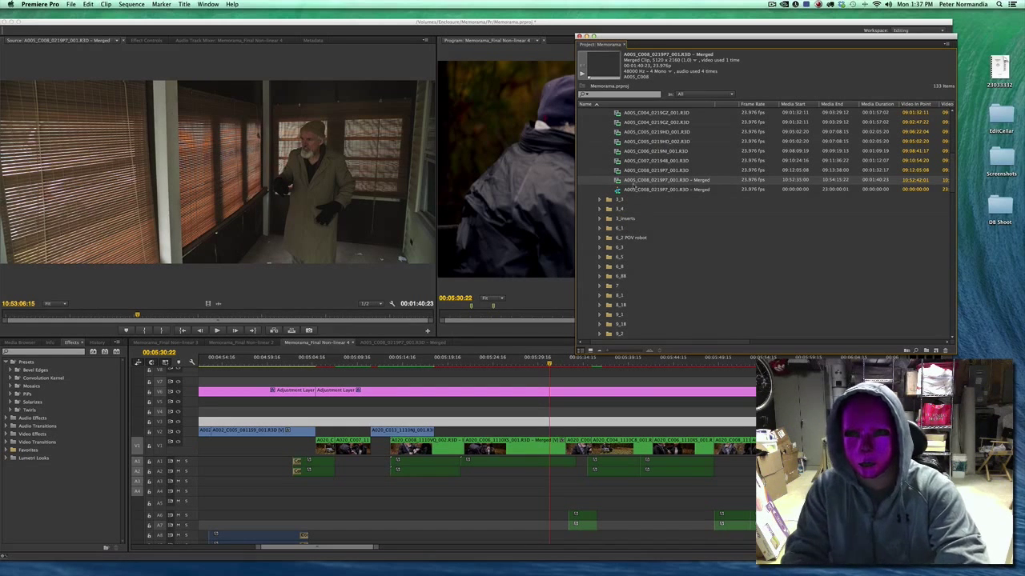
Step: Delete the old A005_C008_0219P7_001.R3D merged sequence and merged clip from the project
left_click(635, 191)
key("Delete")
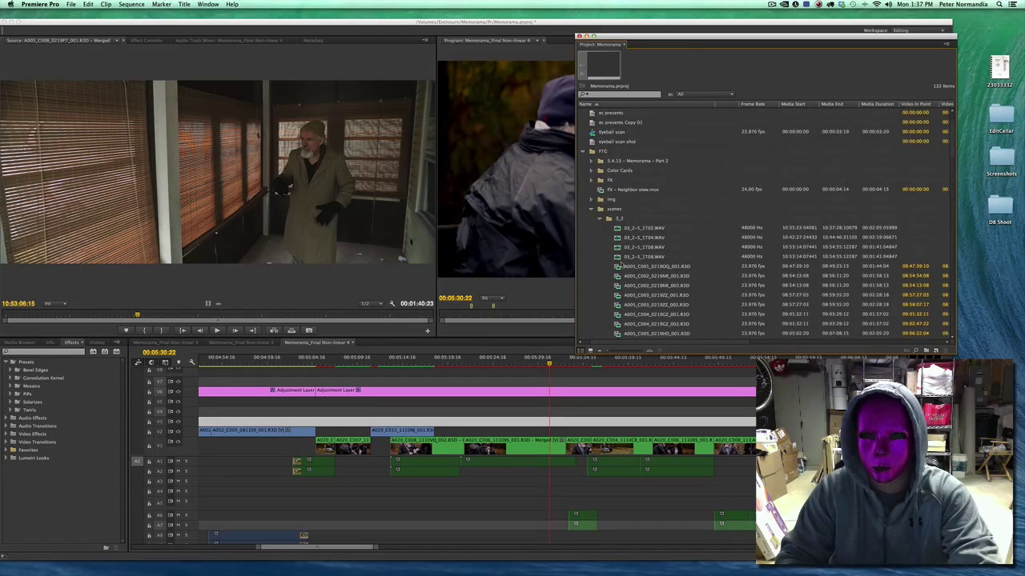
left_click(641, 211)
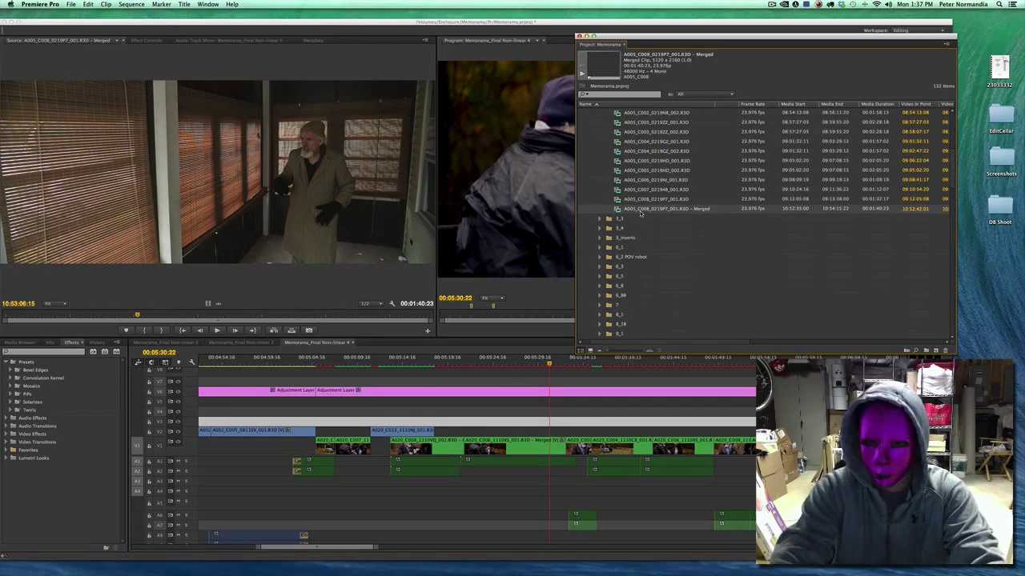
key("Delete")
Step: Select 03_2-5_1T08.WAV together with A005_C008_0219P7_001.R3D and bring up their context menu
scroll(640, 213, "up", 3)
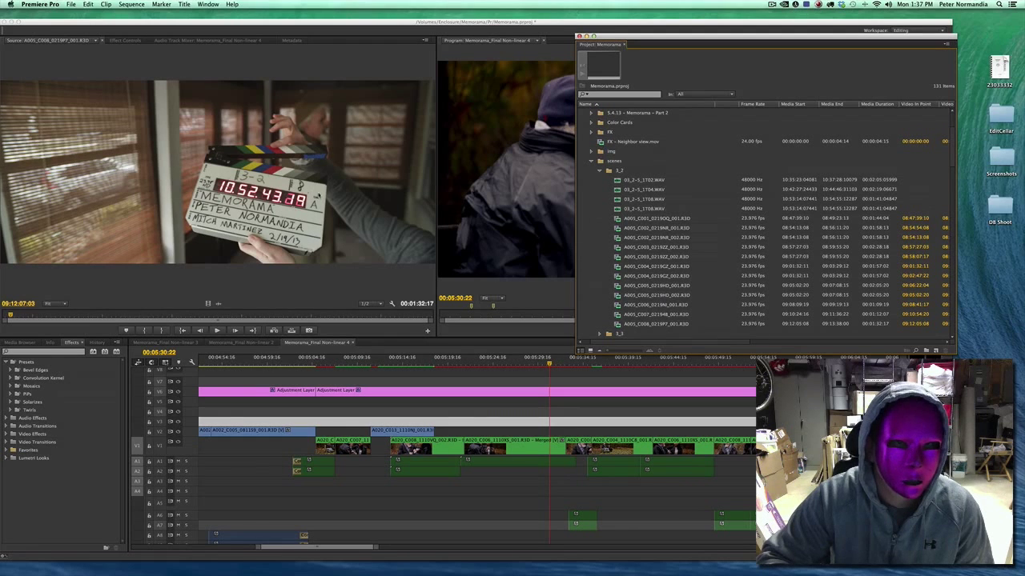
left_click(626, 209)
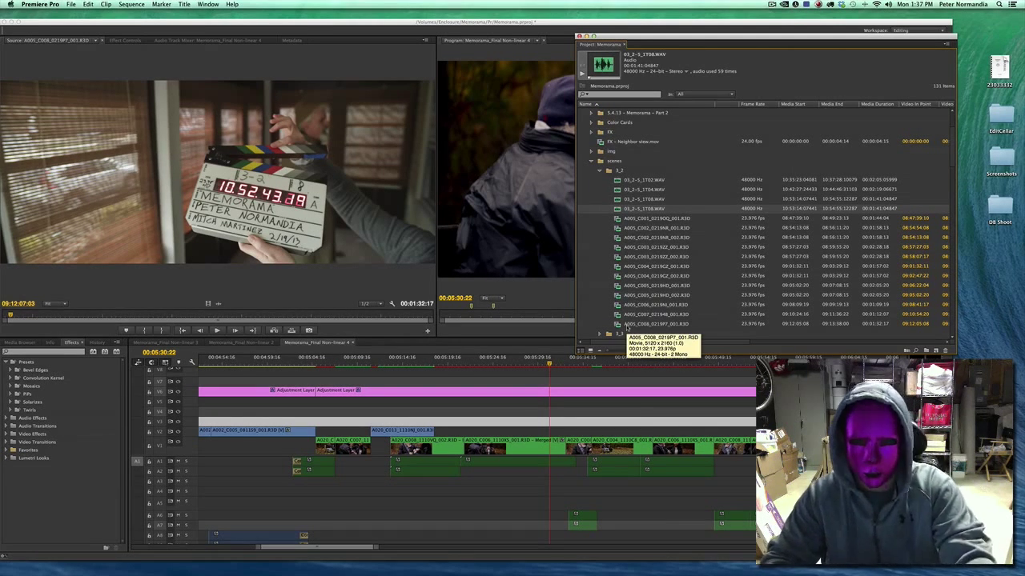
left_click(628, 324, "super")
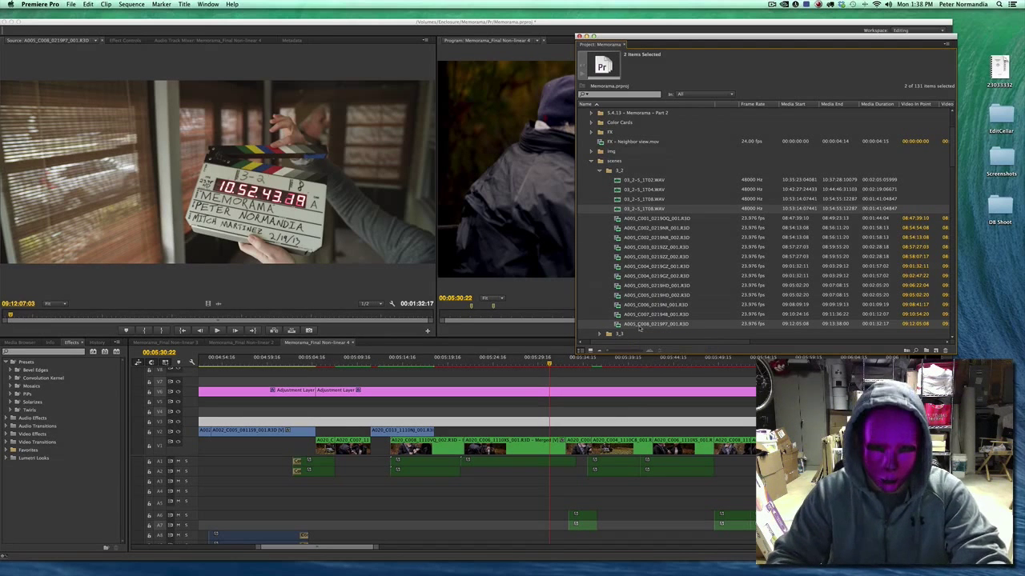
right_click(639, 328)
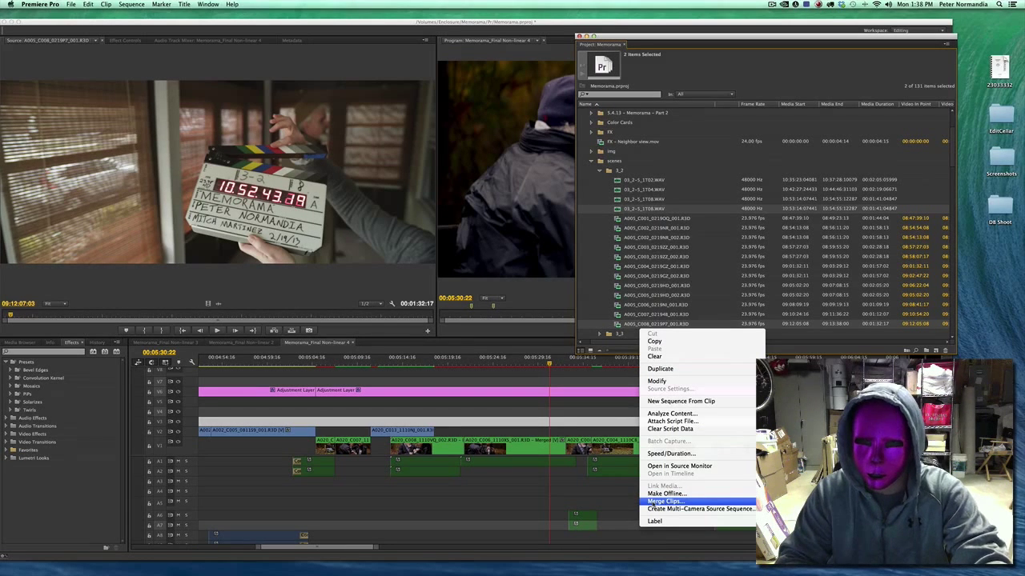
Step: Merge the R3D clip with 03_2-5_1T08.WAV synced by Audio, toggling removal of the camera audio
left_click(652, 502)
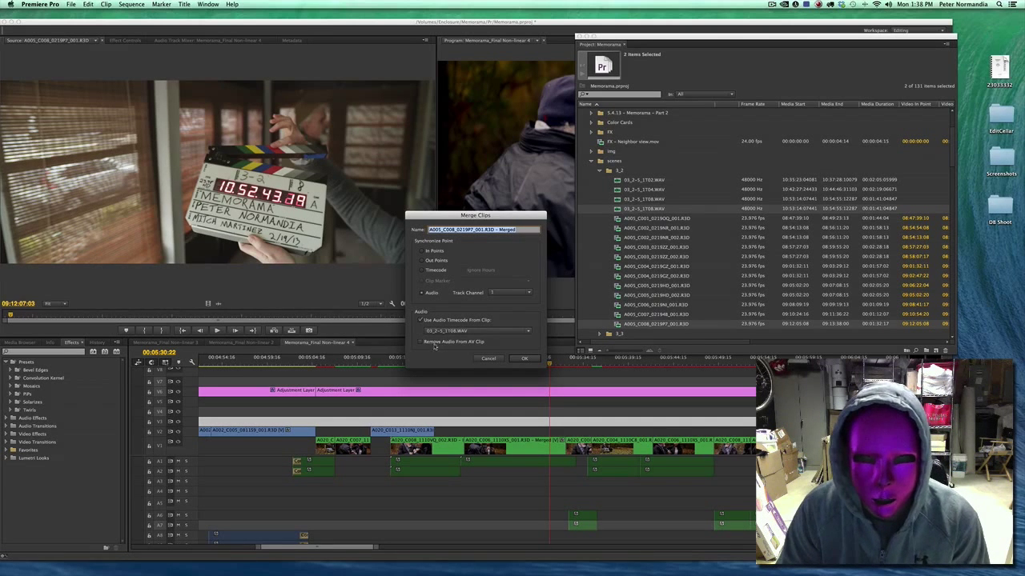
left_click(420, 343)
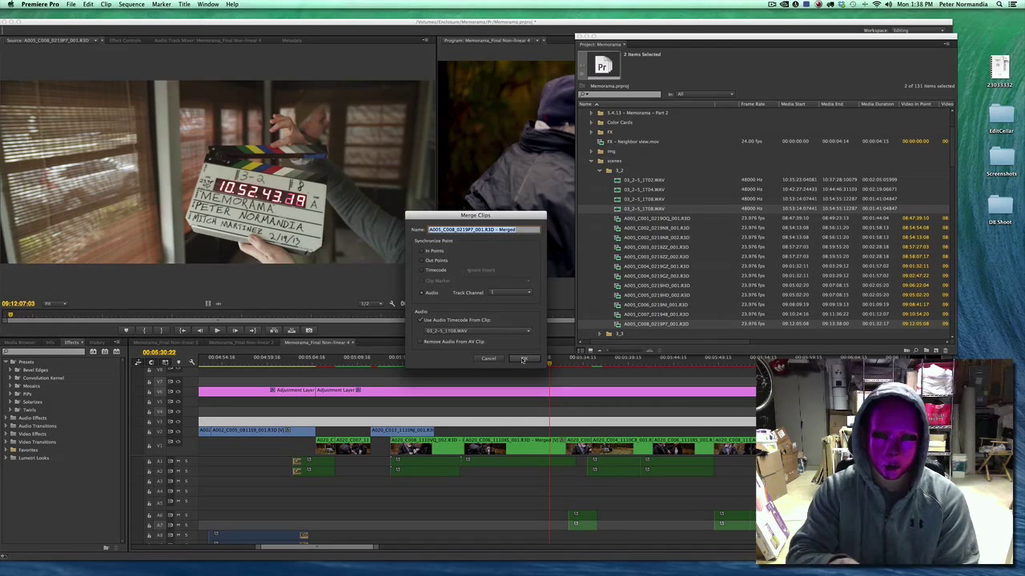
left_click(523, 359)
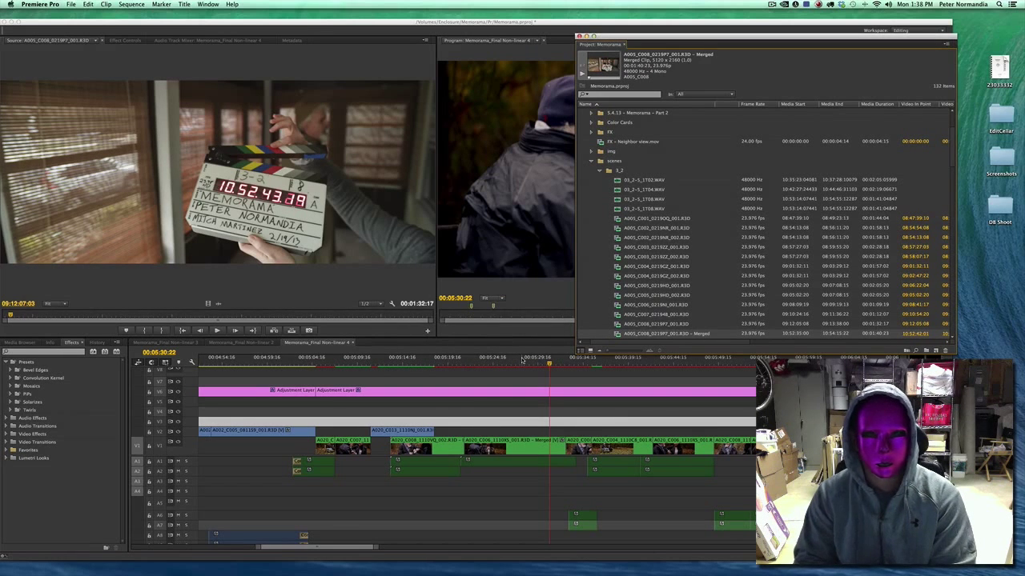
Step: Load A005_C008_0219P7_001.R3D - Merged in the Source monitor and scrub through its footage
scroll(612, 288, "down", 3)
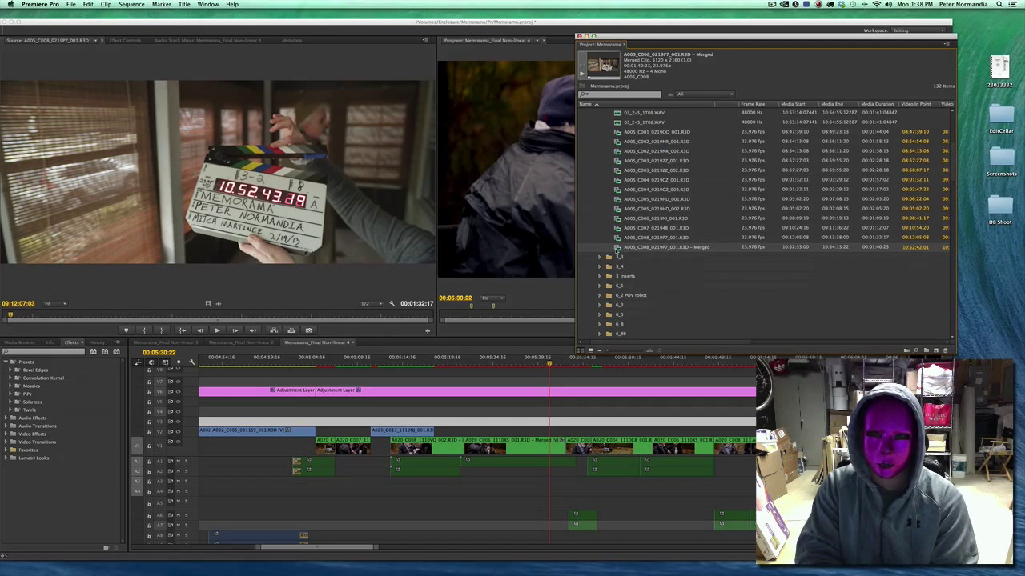
double_click(617, 249)
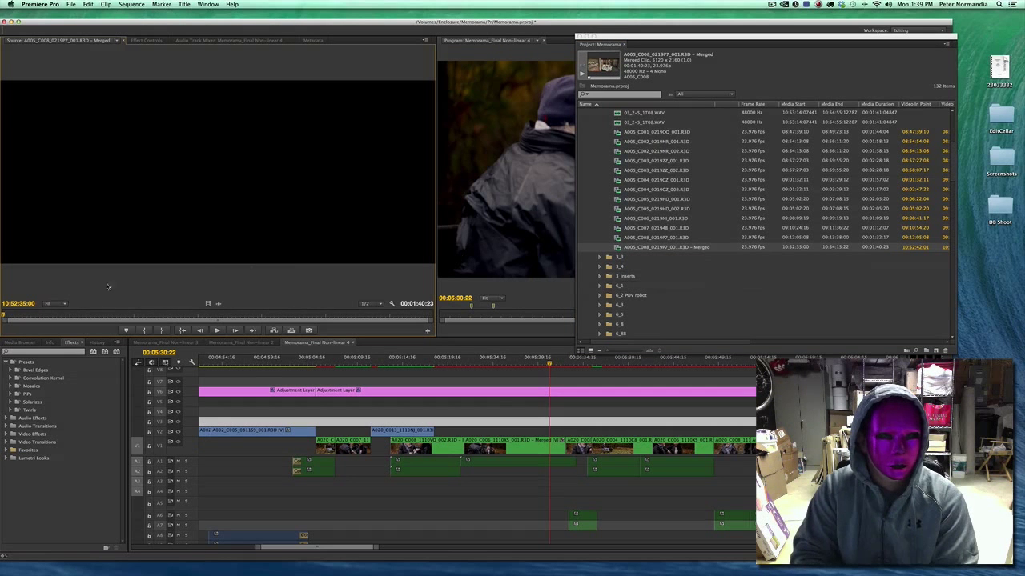
mouse_move(4, 316)
left_mouse_down()
mouse_move(167, 315)
mouse_move(12, 316)
left_mouse_up()
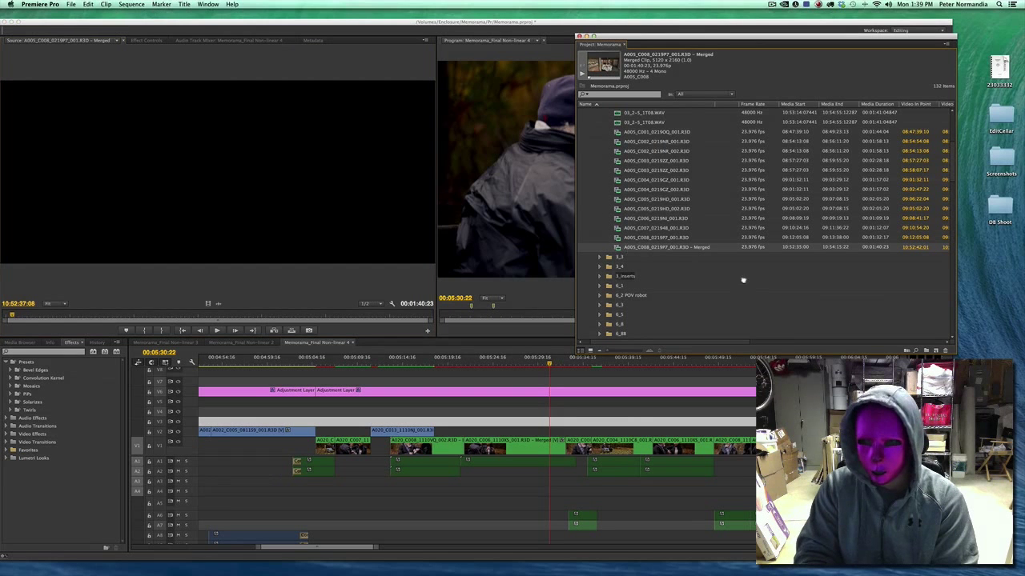
scroll(912, 336, "down", 5)
Step: Create a sequence from the merged clip and mute audio tracks A1 and A2
left_click_drag(933, 348, 935, 350)
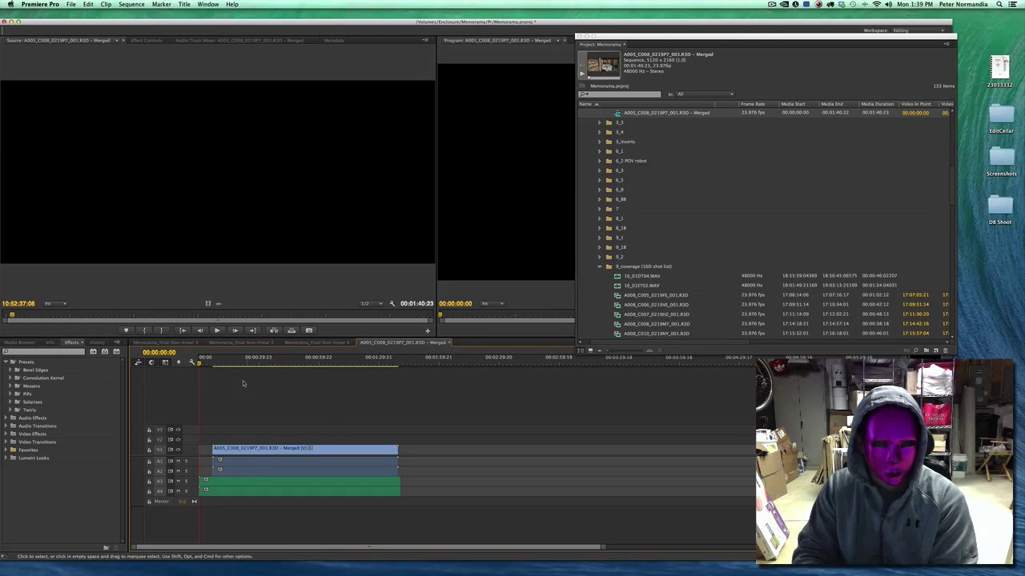
left_click(247, 360)
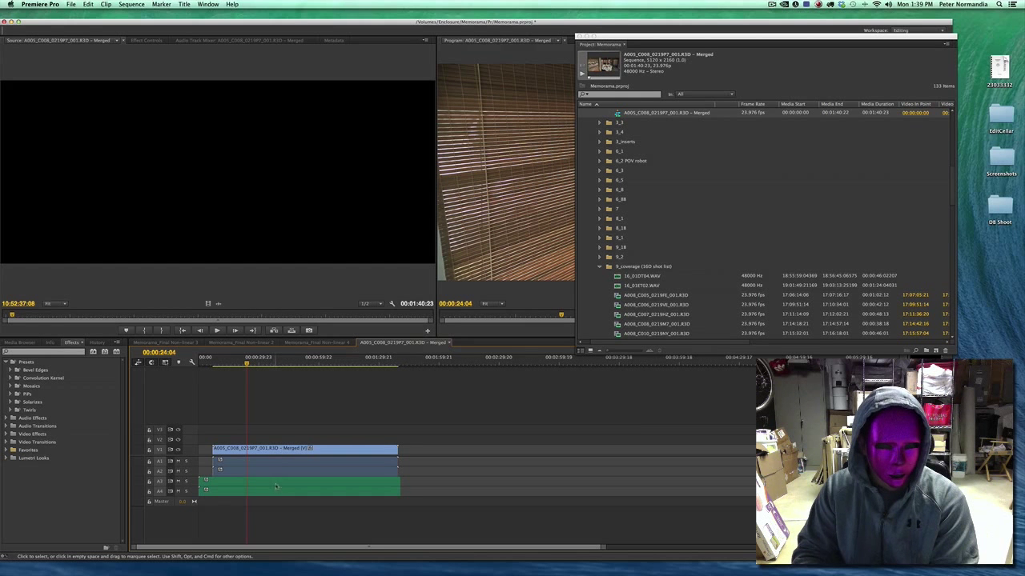
left_click(178, 461)
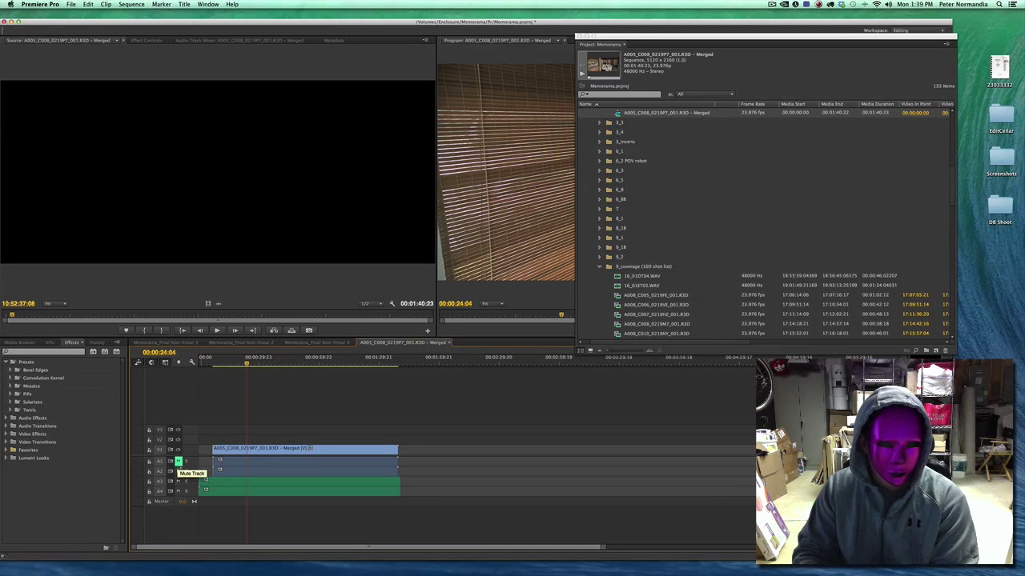
left_click(177, 471)
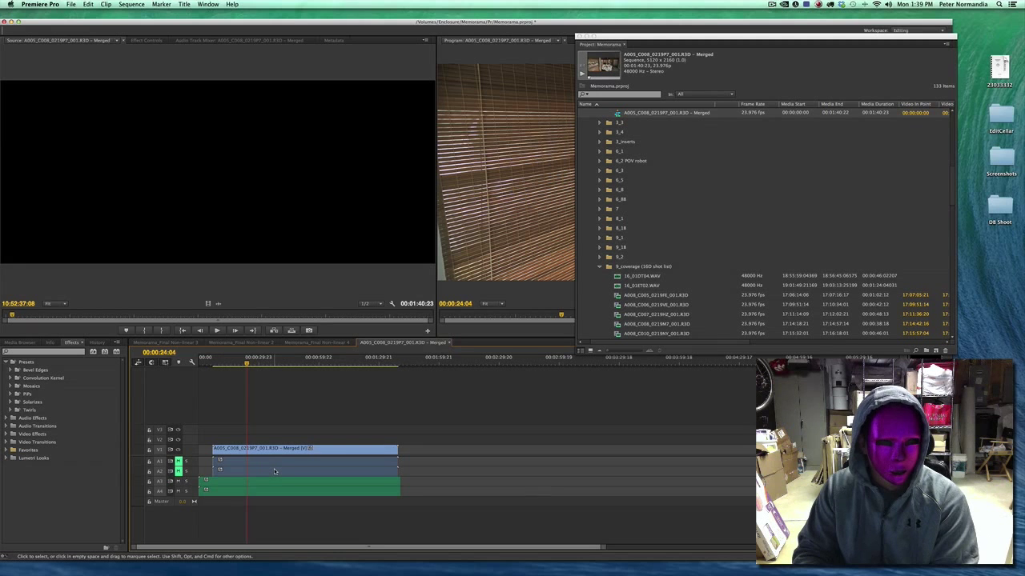
Step: Play from the clapperboard frame near 13 seconds to check sync, then close the merged sequence
key("space")
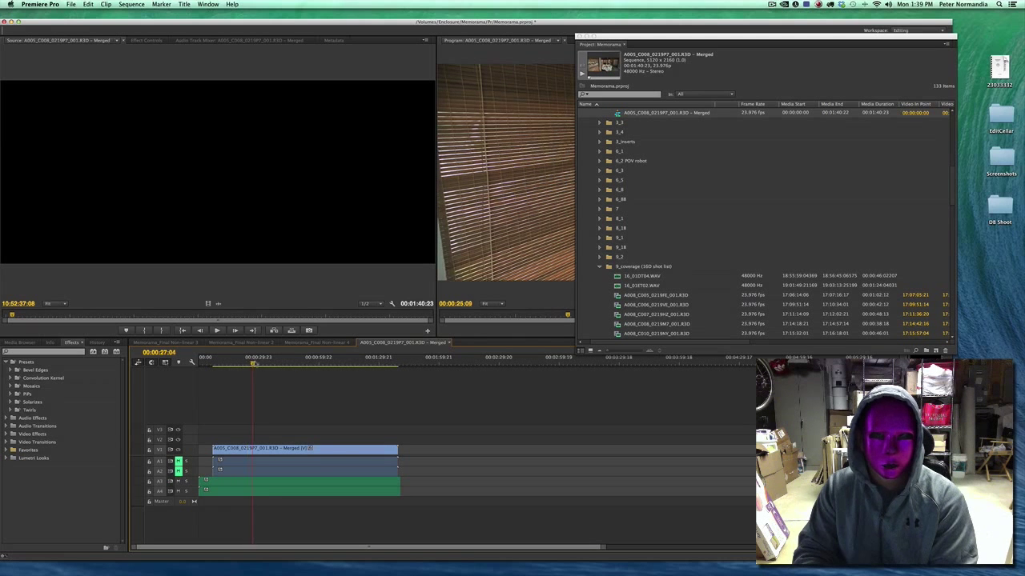
left_click_drag(601, 41, 906, 156)
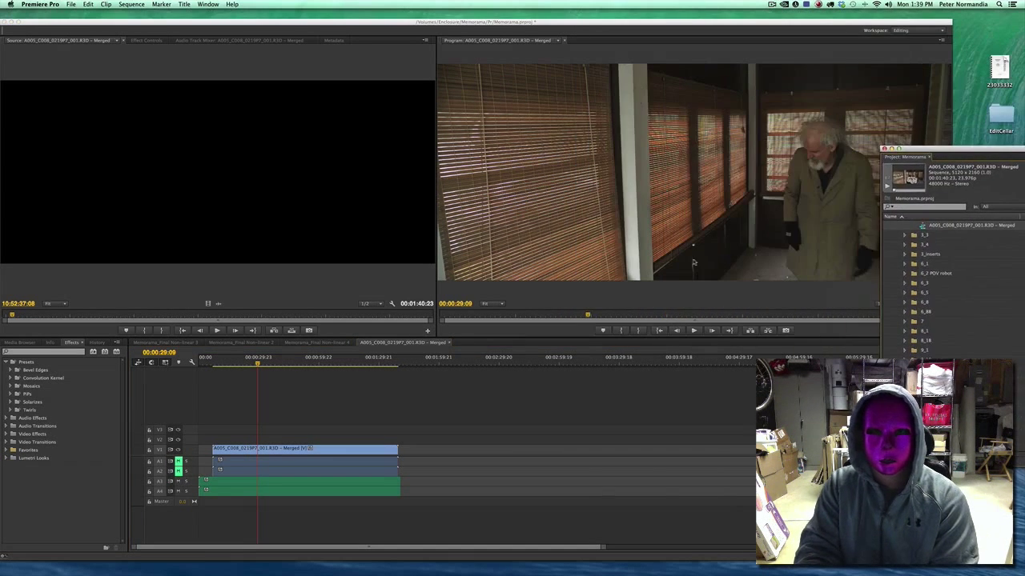
left_click(225, 363)
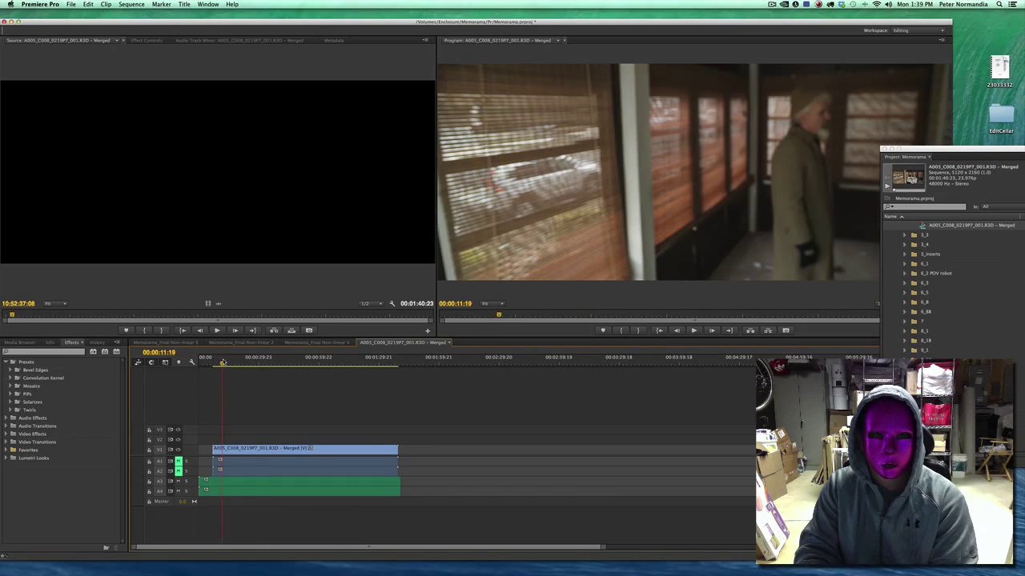
mouse_move(225, 363)
left_mouse_down()
mouse_move(234, 367)
mouse_move(215, 372)
left_mouse_up()
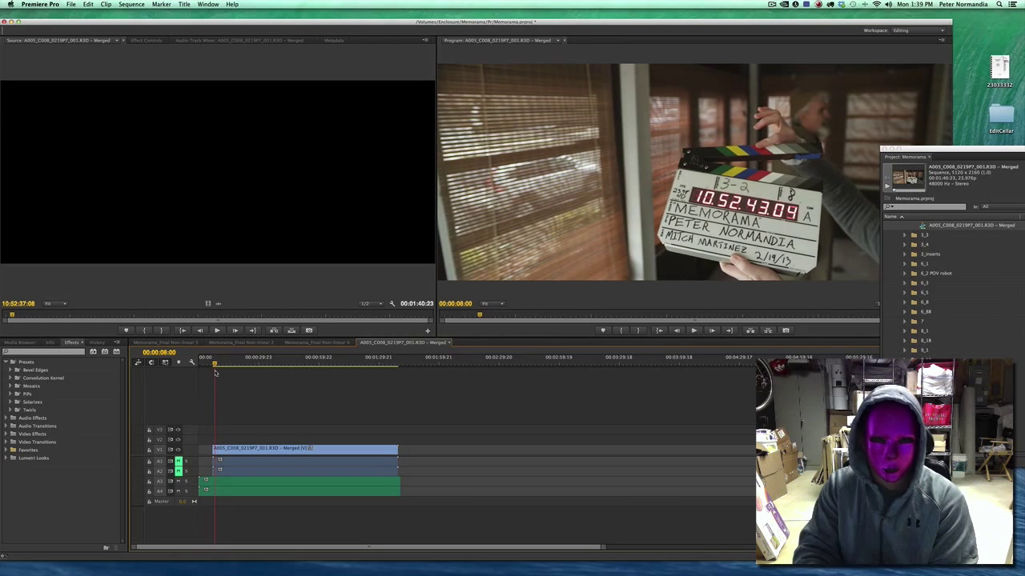
key("space")
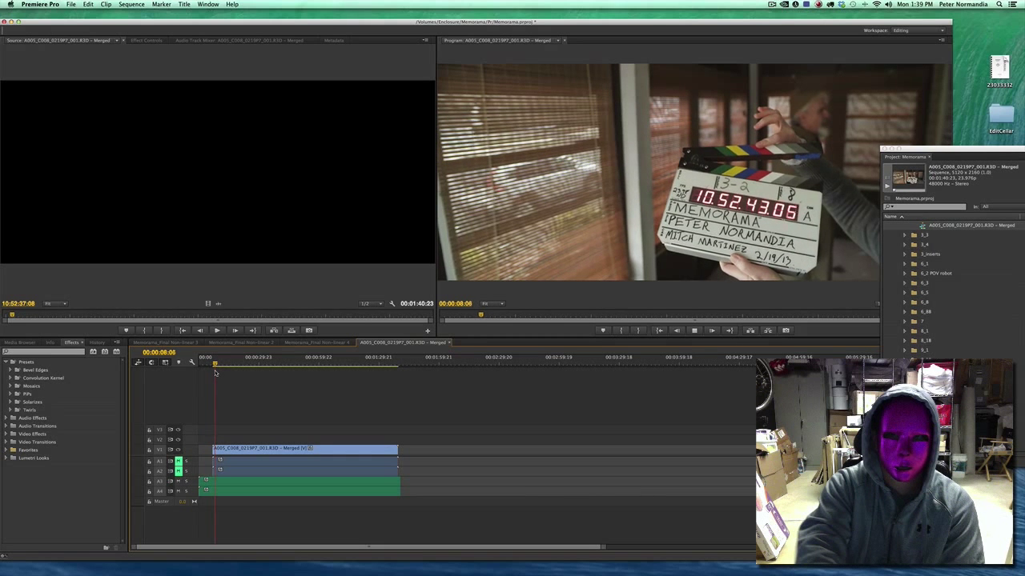
key("XF86AudioRaiseVolume")
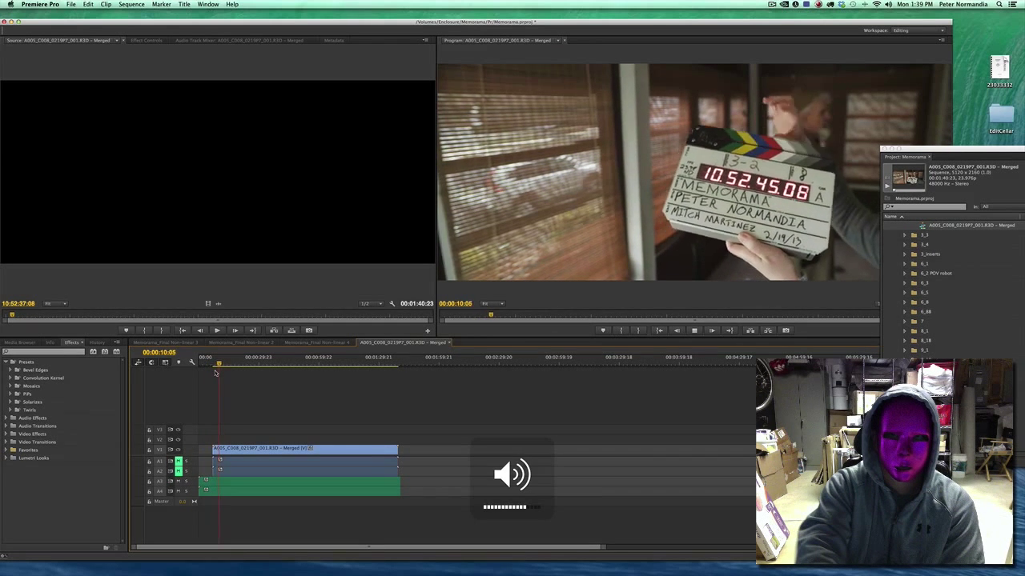
key("space")
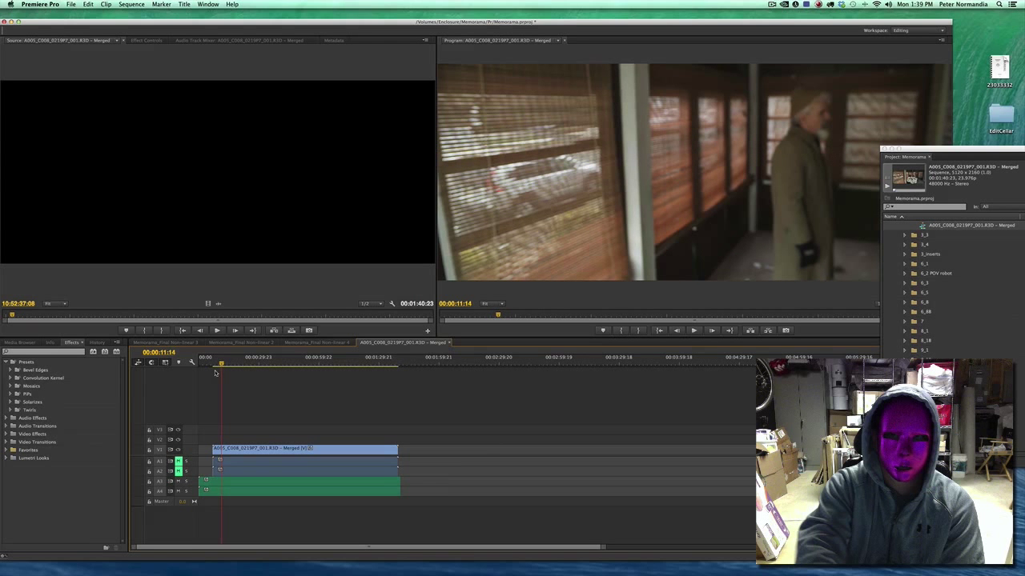
left_click(451, 343)
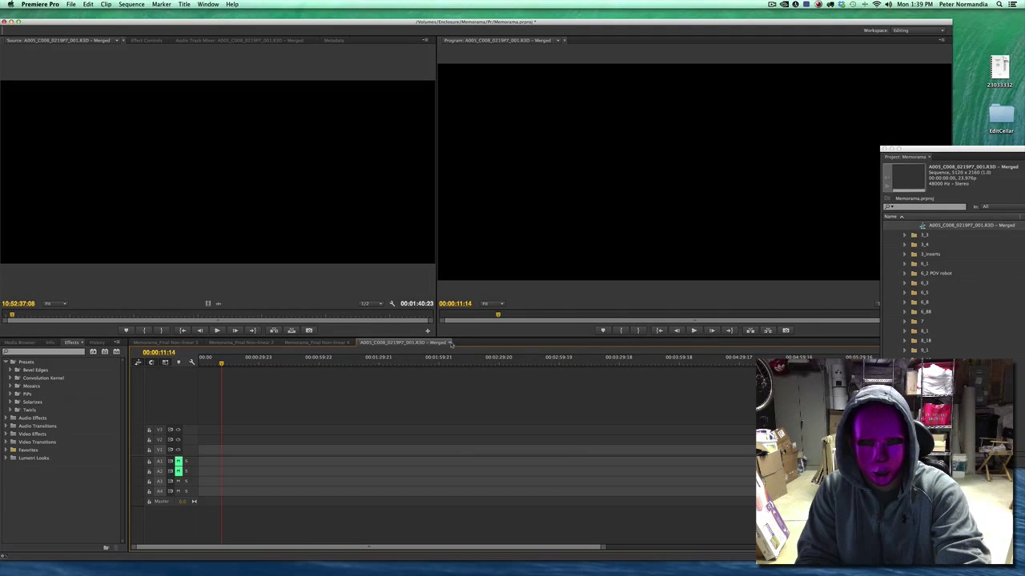
left_click(450, 343)
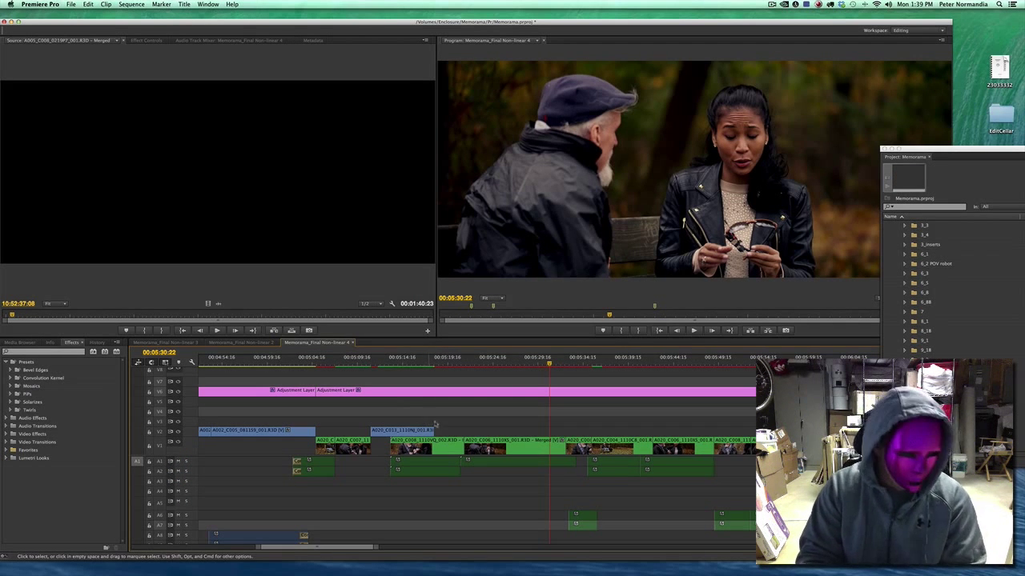
Step: Check the merged A020_C006 clip's sync in the edit from 00:05:26:14, opening and closing its sequence
left_click(516, 453)
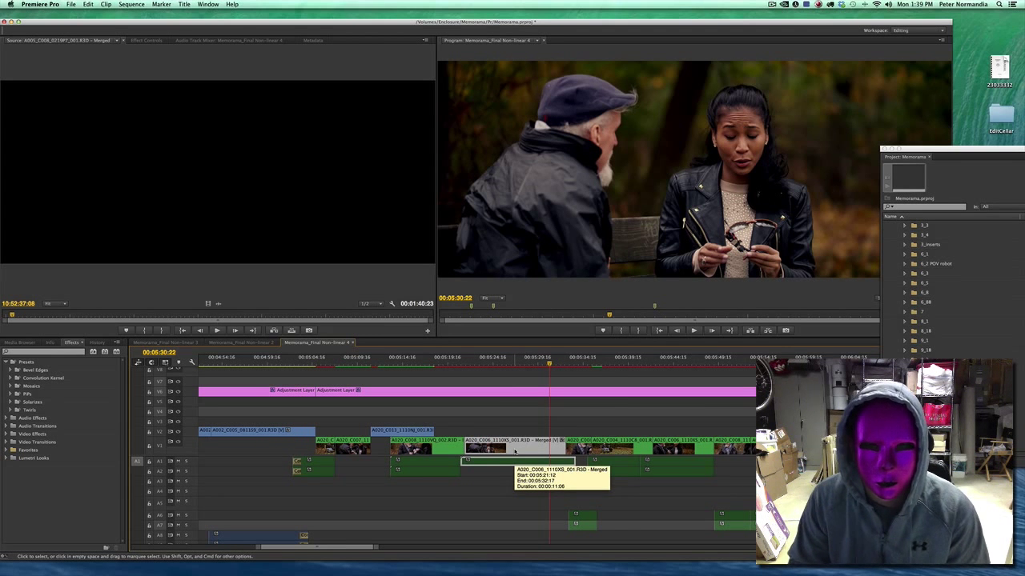
left_click_drag(499, 366, 511, 367)
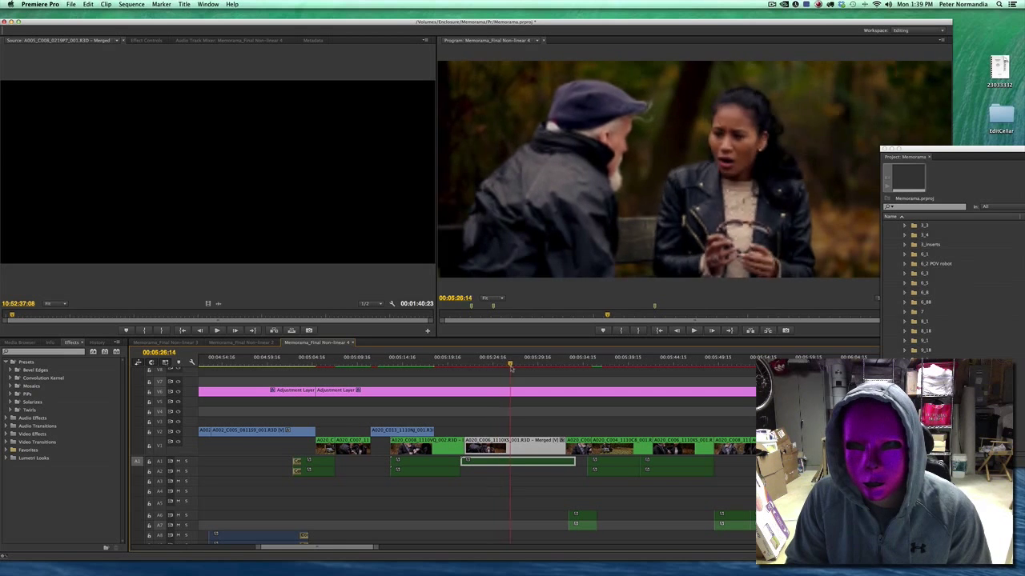
key("space")
double_click(519, 453)
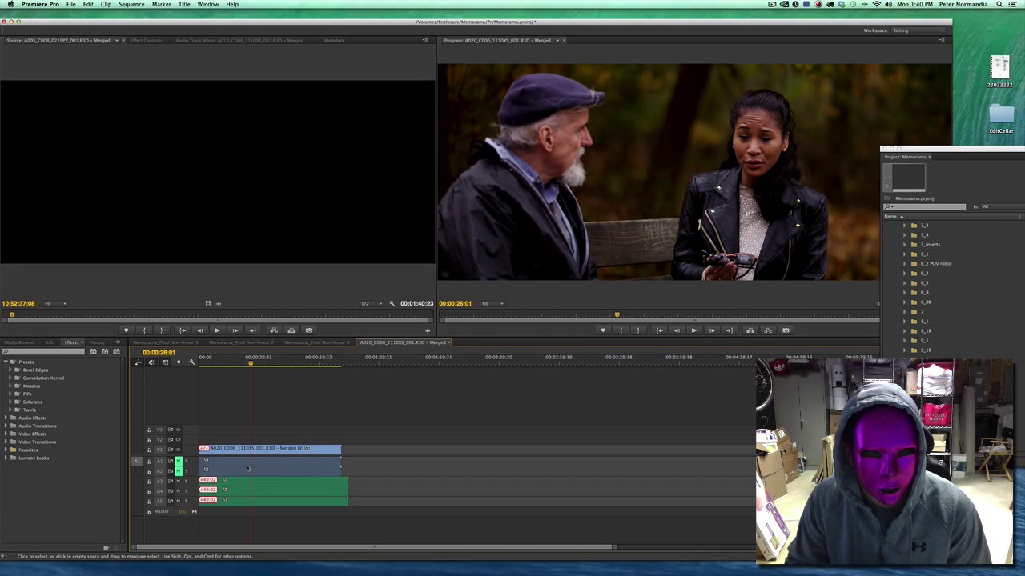
left_click(450, 342)
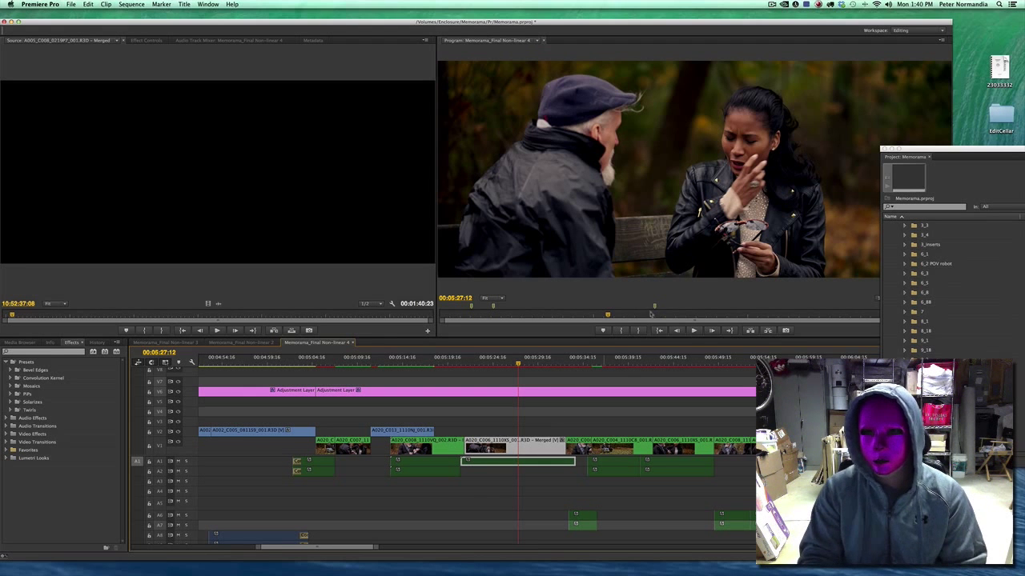
double_click(947, 154)
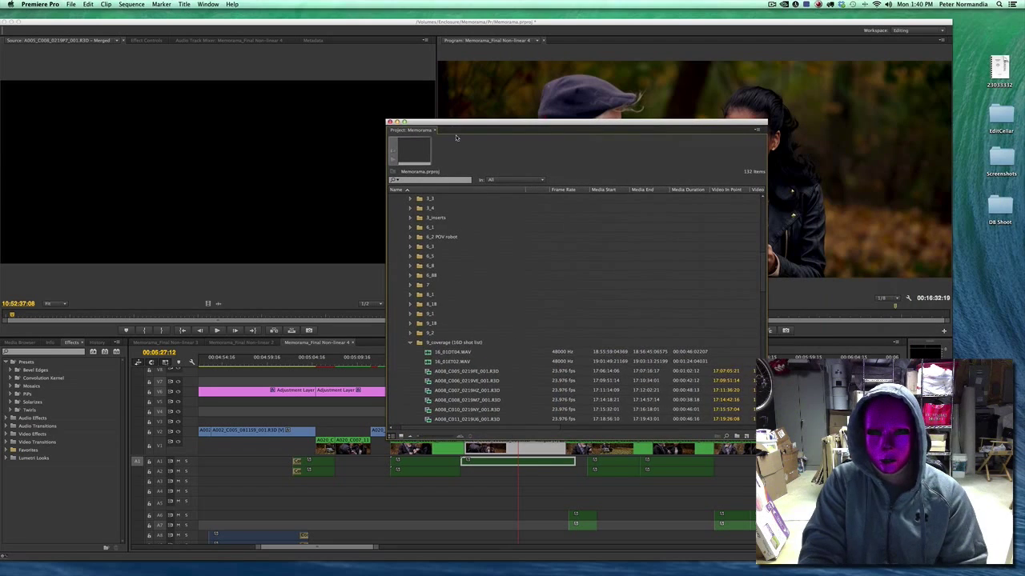
Step: Delete the old A005_C008 merged clip from the enlarged project list
scroll(465, 321, "up", 5)
scroll(465, 320, "up", 3)
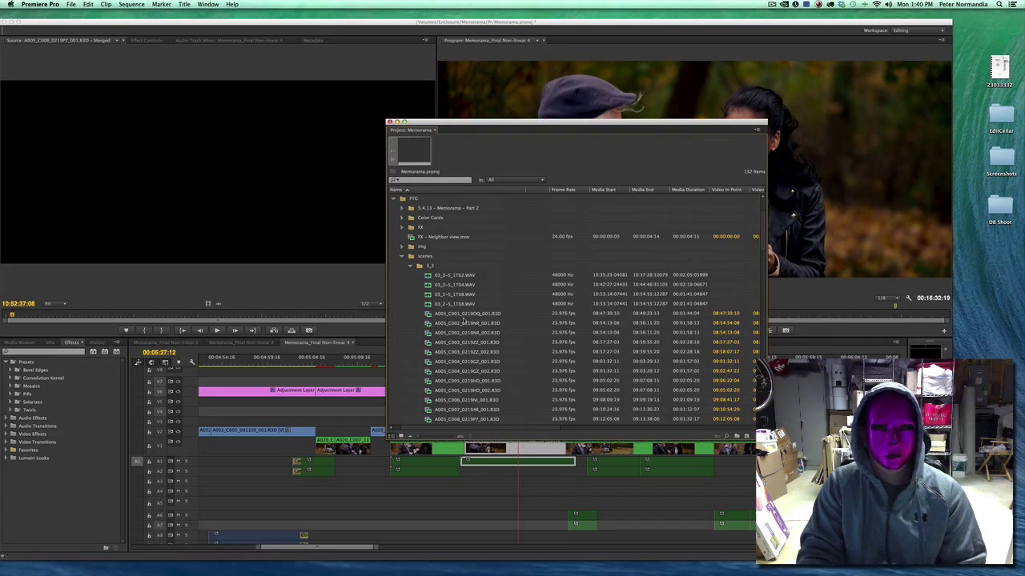
scroll(464, 321, "down", 3)
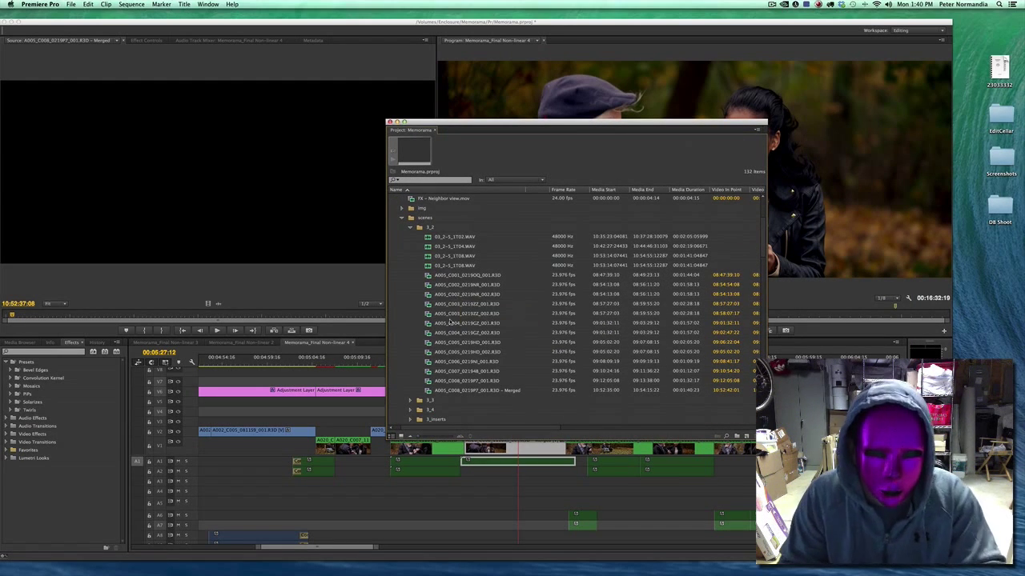
left_click(430, 391)
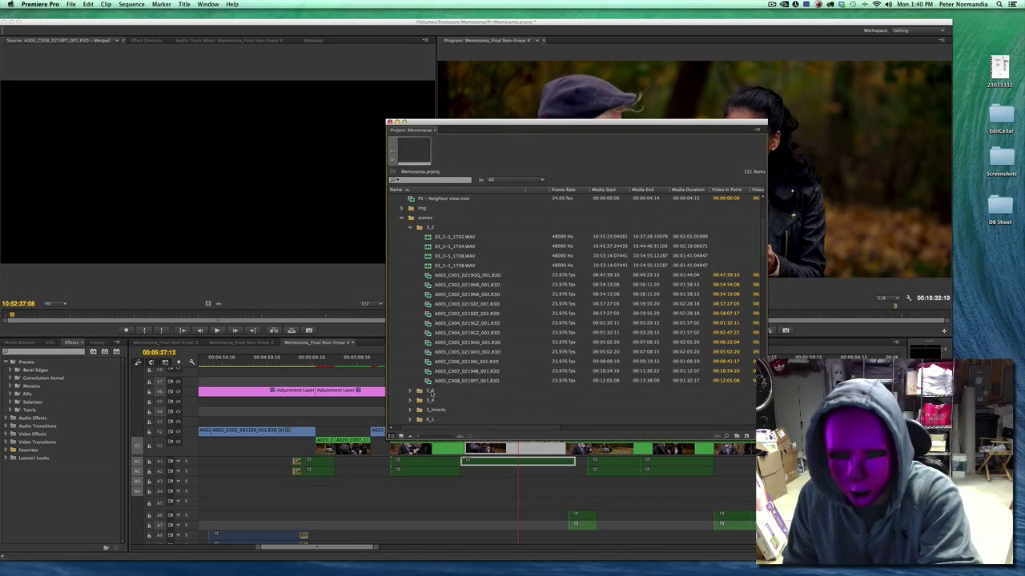
key("Delete")
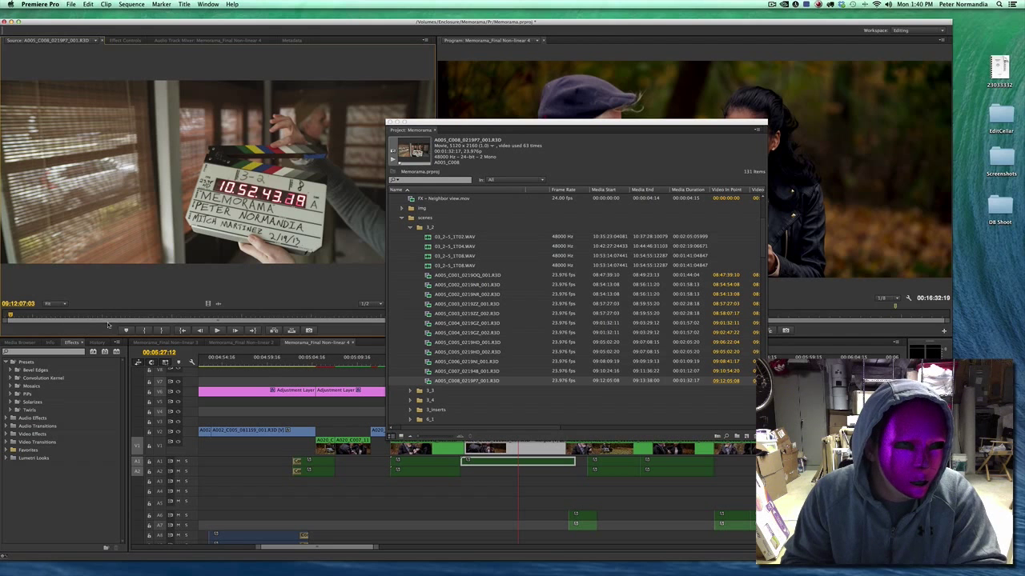
Step: Mark an In point at 09:12:34:07 and an Out point about 2 seconds later on A005_C008_0219P7_001.R3D
left_click(145, 330)
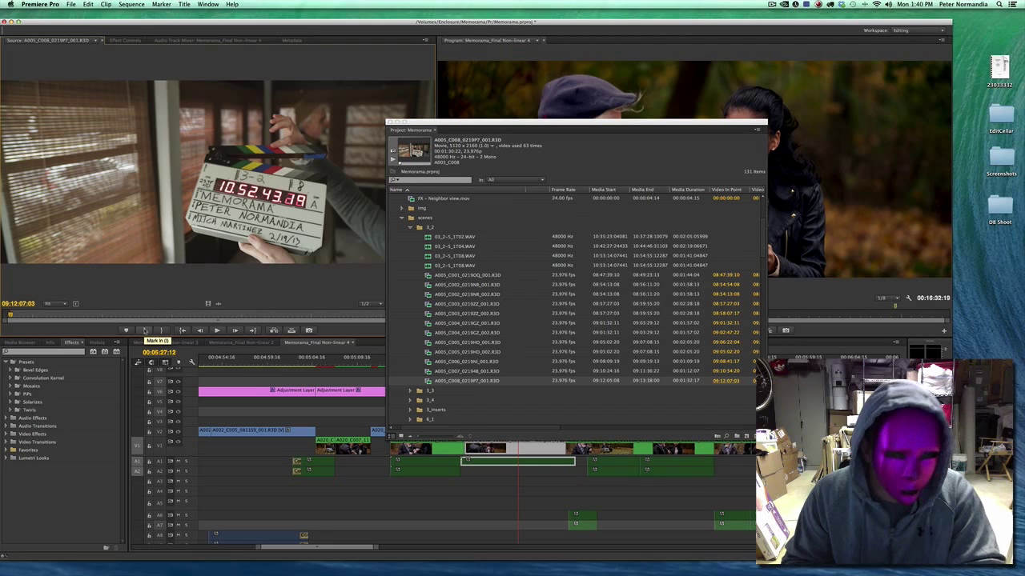
left_click(145, 330, "alt")
left_click(137, 315)
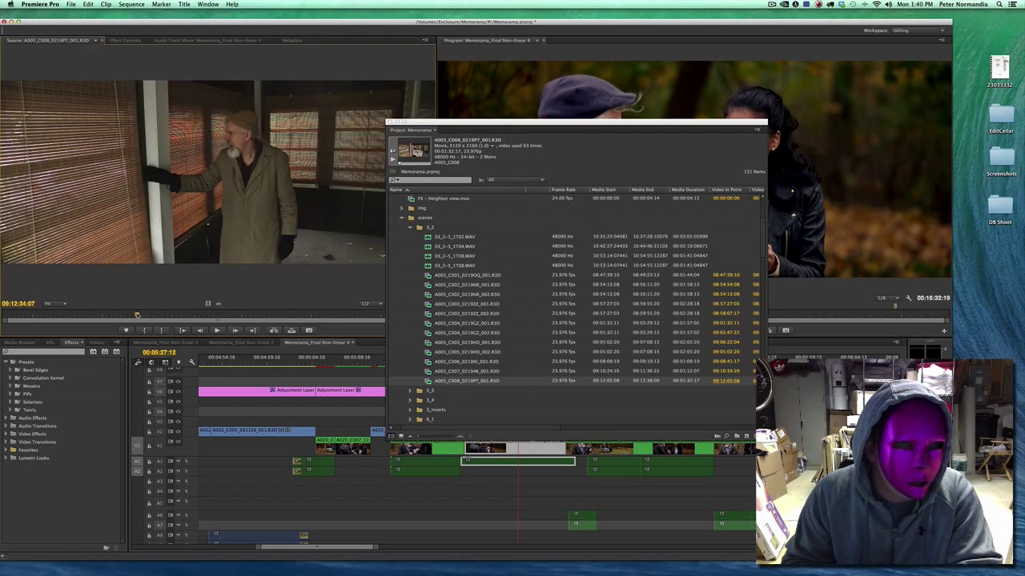
left_click(145, 330)
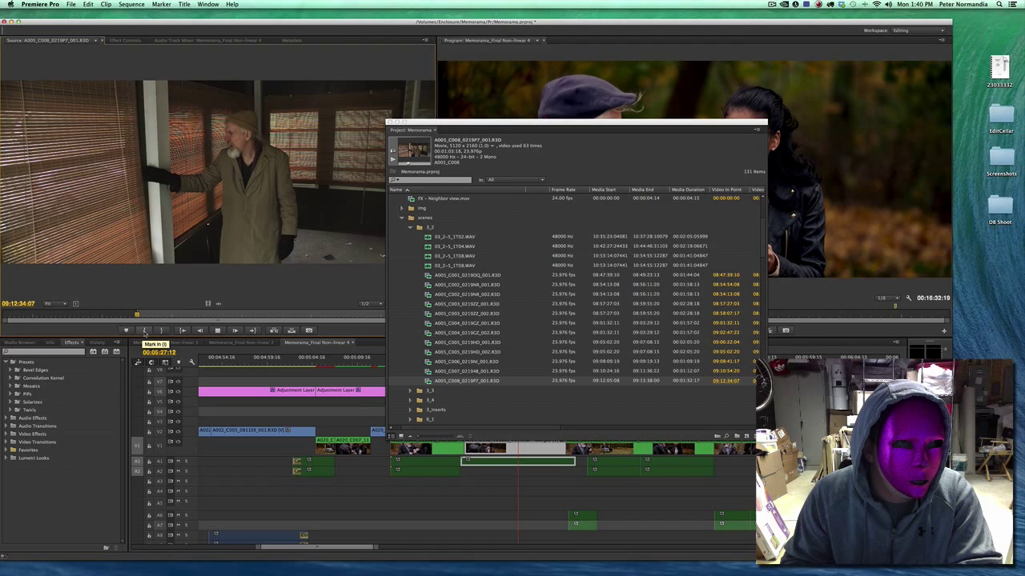
key("space")
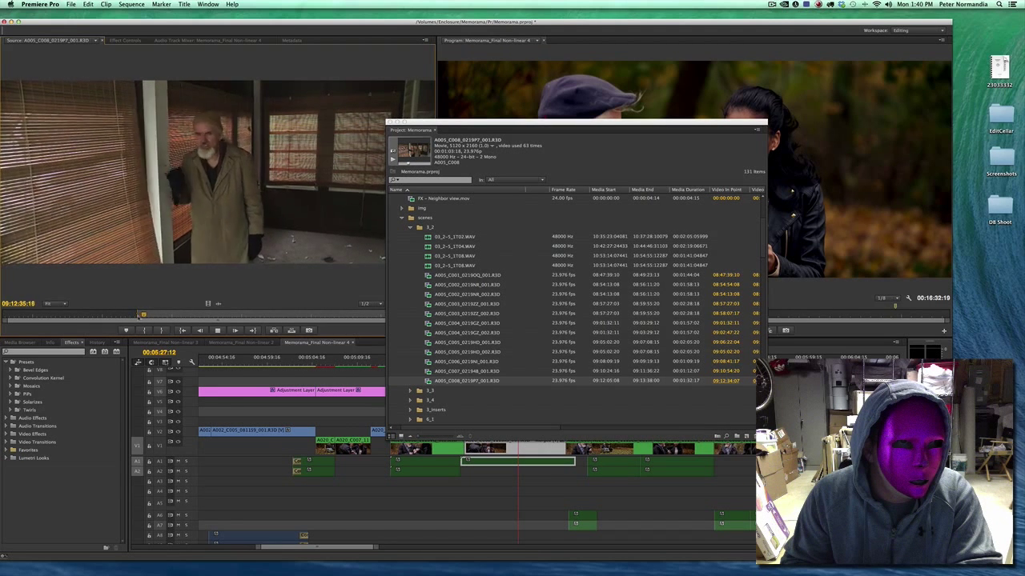
key("space")
left_click(164, 331)
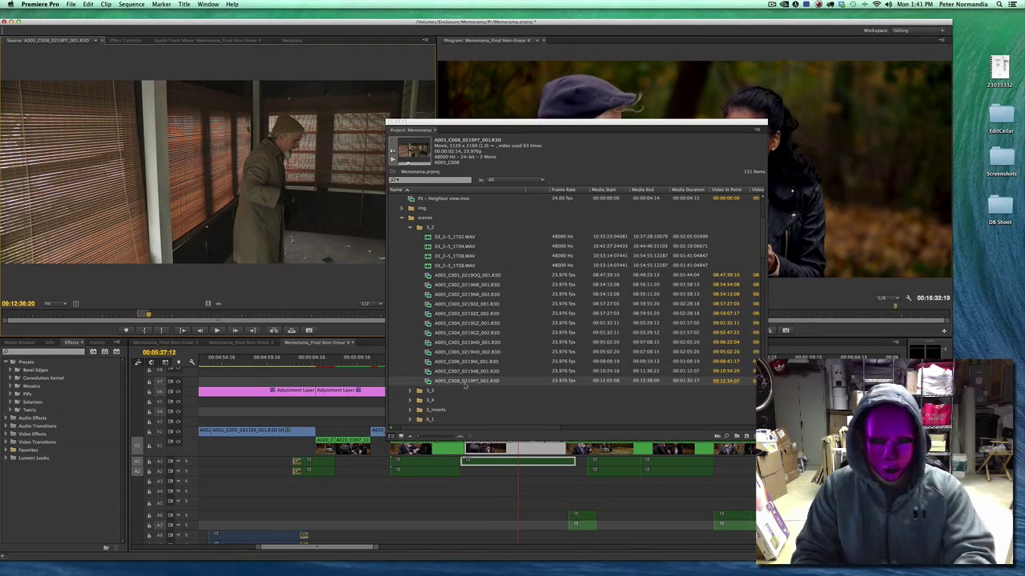
Step: Merge the marked A005_C008_0219P7_001.R3D with 03_2-5_1T08.WAV and preview the new 00:01:40:23 merged clip
left_click(458, 264, "super")
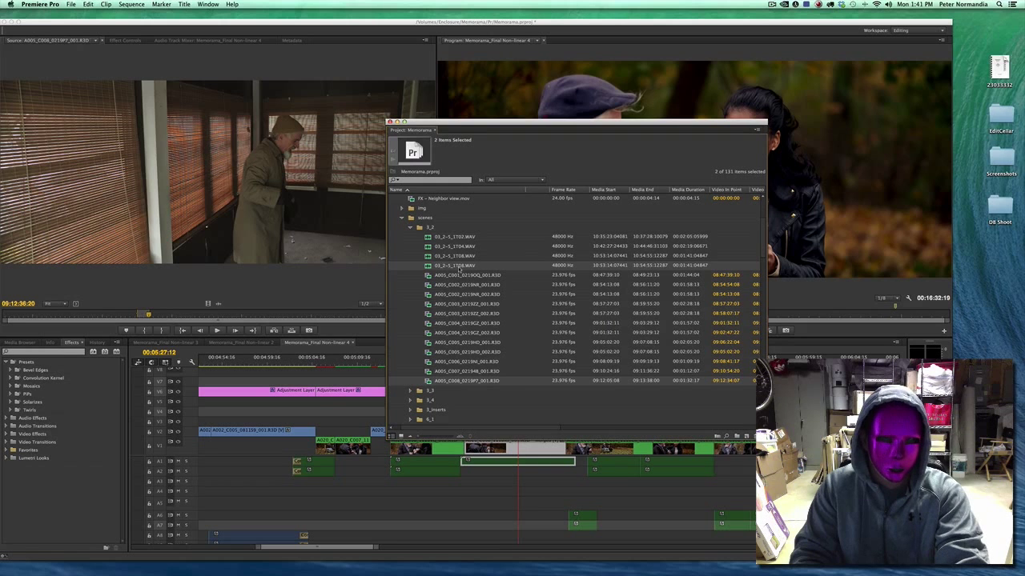
right_click(459, 270)
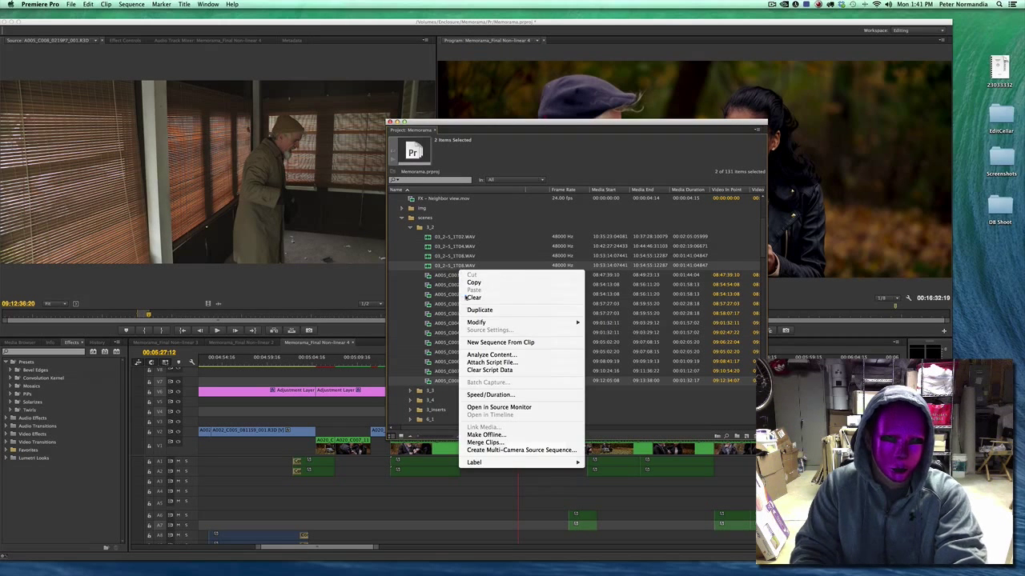
left_click(484, 442)
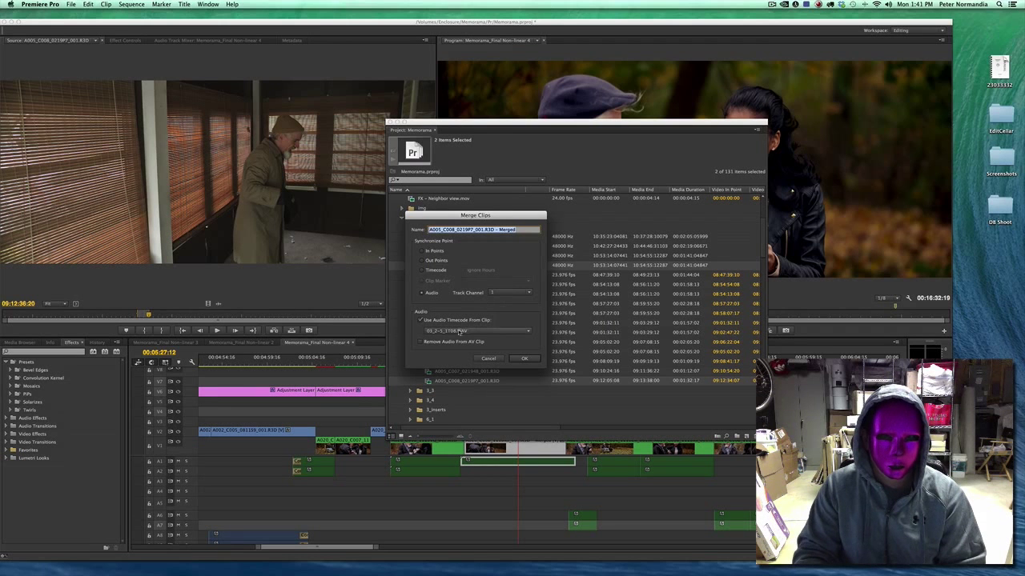
left_click(525, 359)
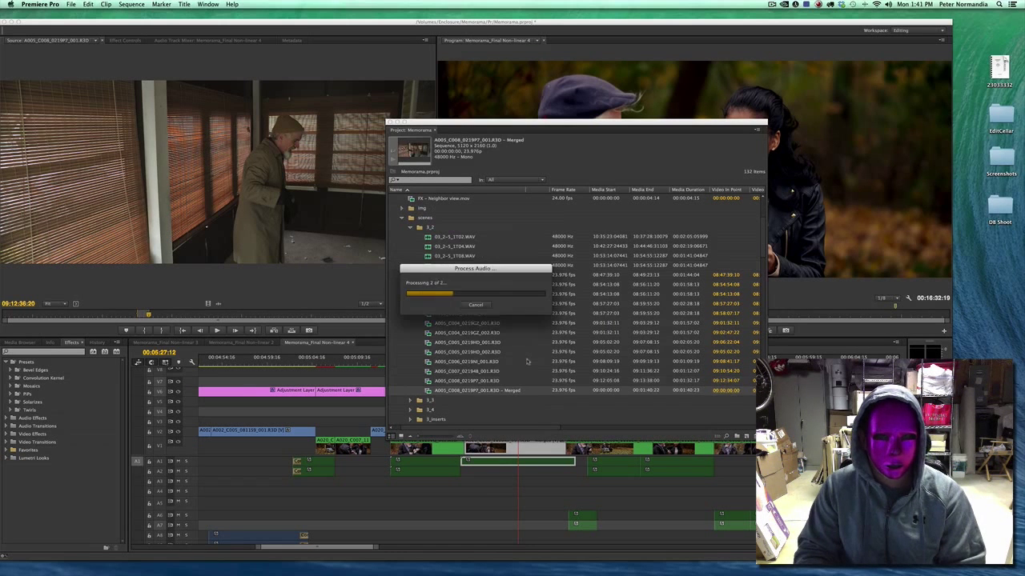
double_click(430, 392)
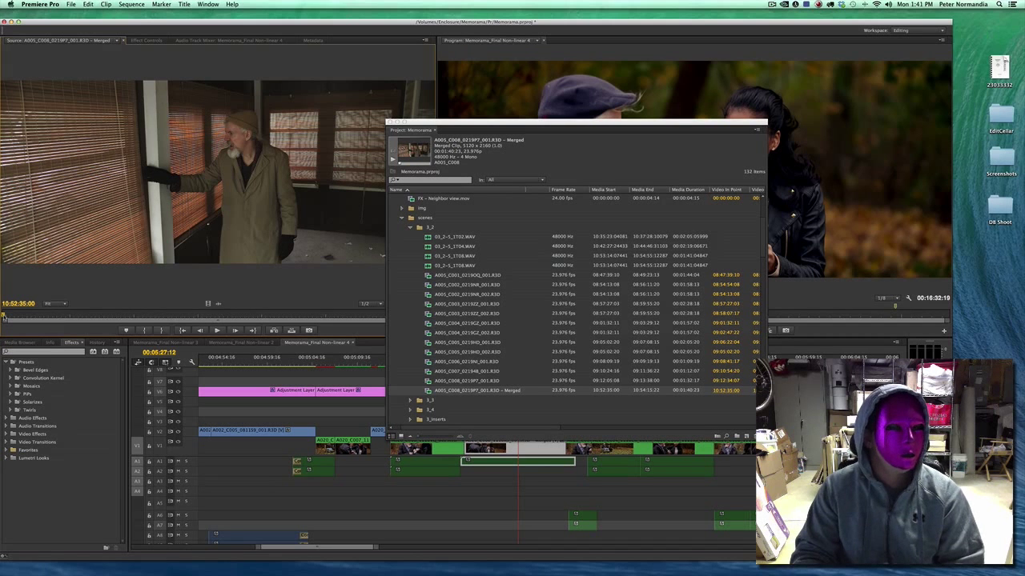
left_click_drag(4, 315, 105, 317)
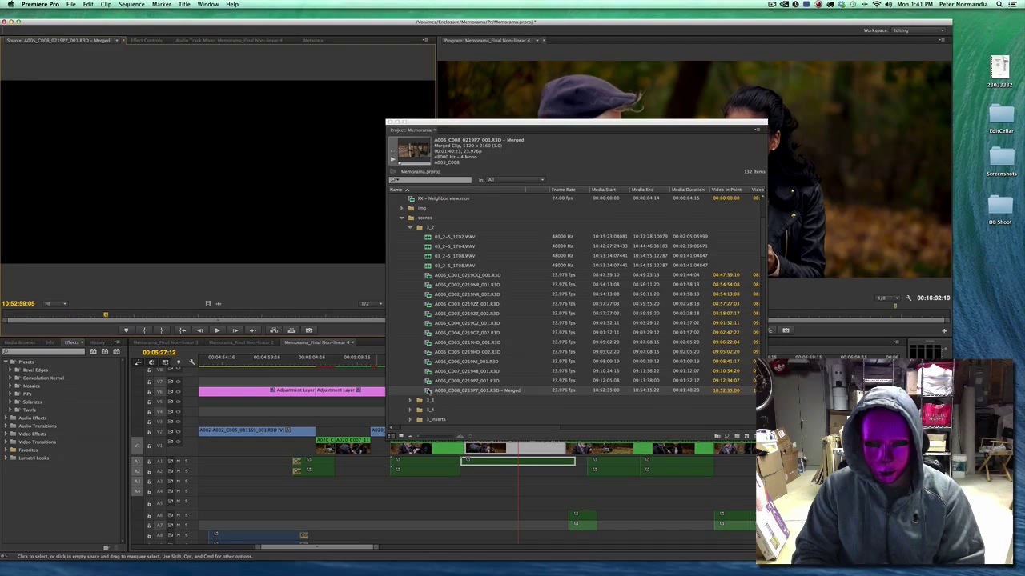
Step: Build a test sequence from the new merged clip, revealing out-of-sync audio, then delete it
left_click(431, 392)
left_click_drag(742, 430, 736, 435)
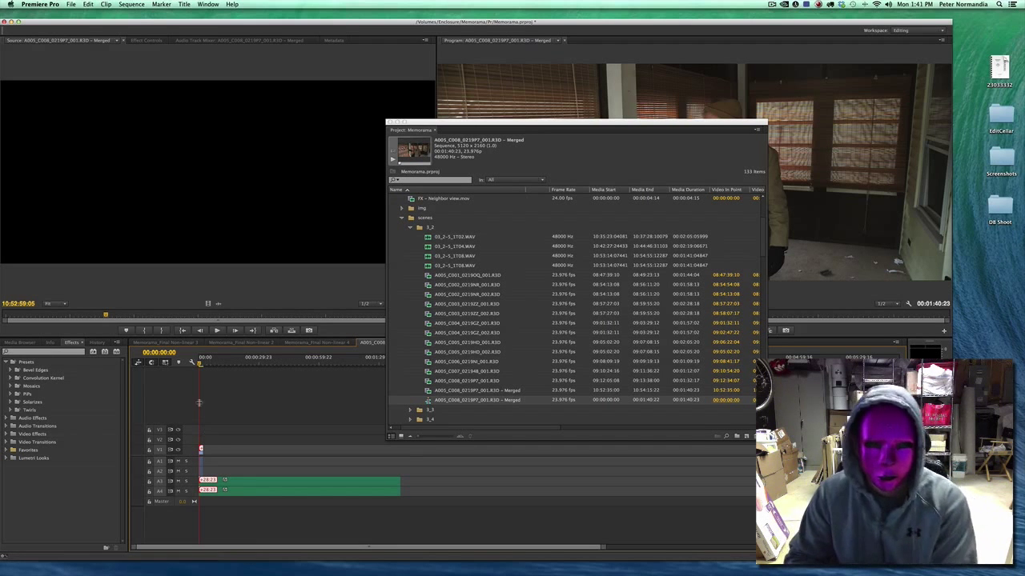
left_click_drag(512, 130, 381, 136)
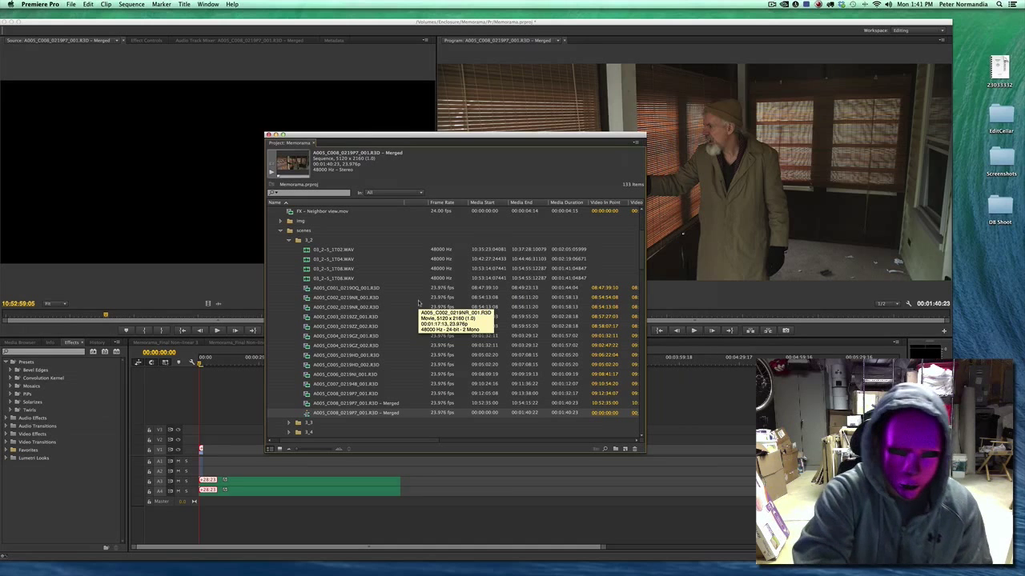
key("BackSpace")
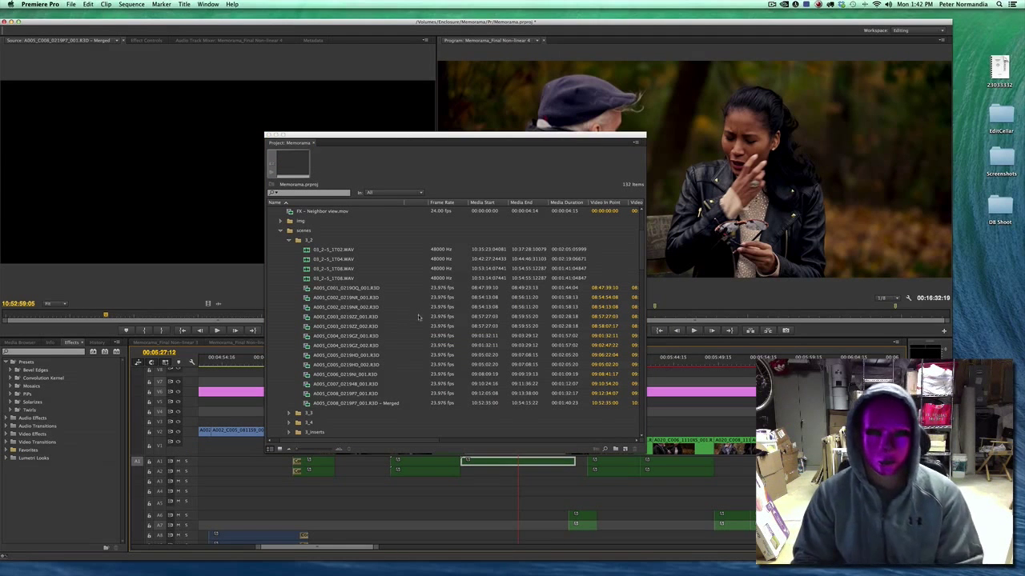
Step: Select the A005_C008_0219P7_001.R3D - Merged clip in the project list
left_click(391, 403)
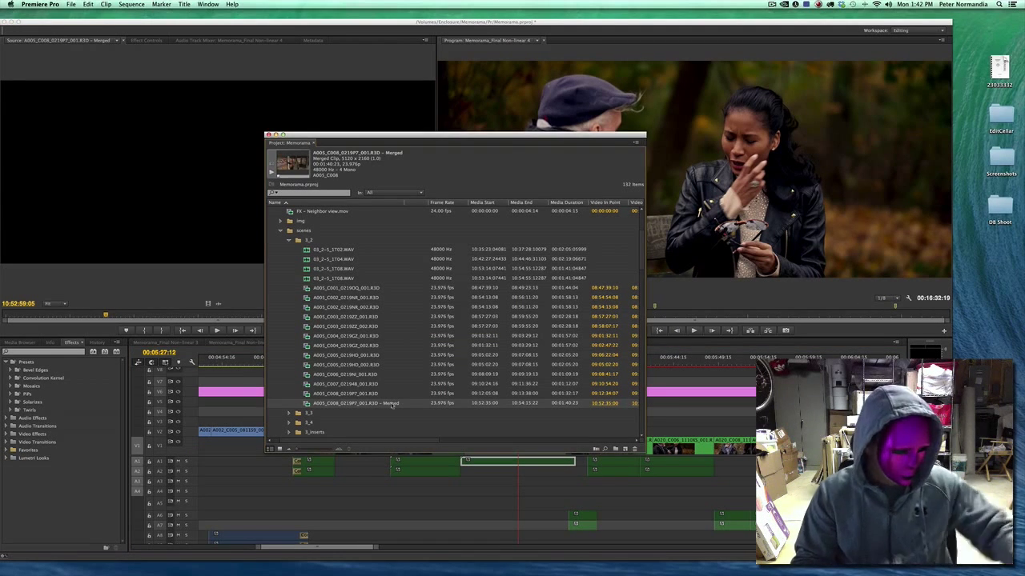